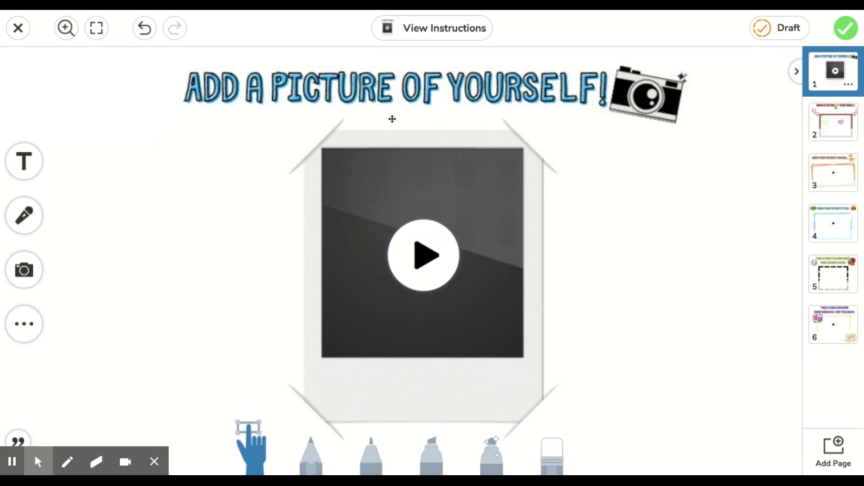
Step: Play the activity's instruction video, then open the webcam in Photo mode for page 1
click(426, 266)
click(24, 158)
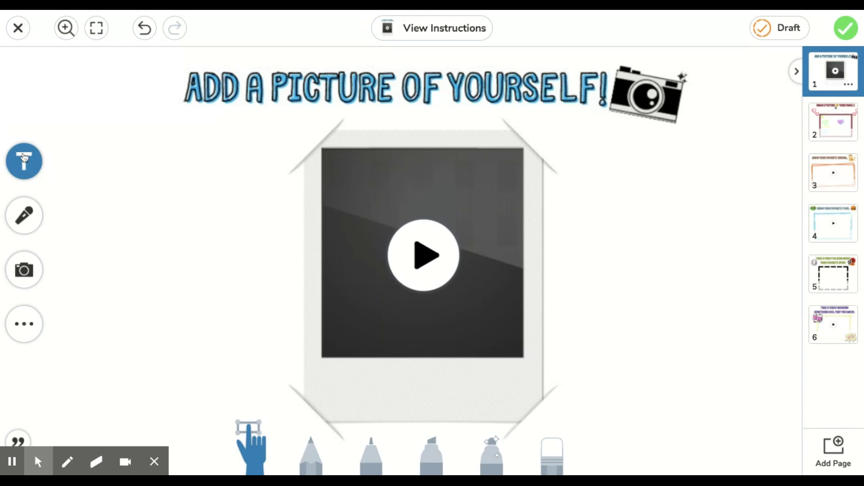
click(26, 270)
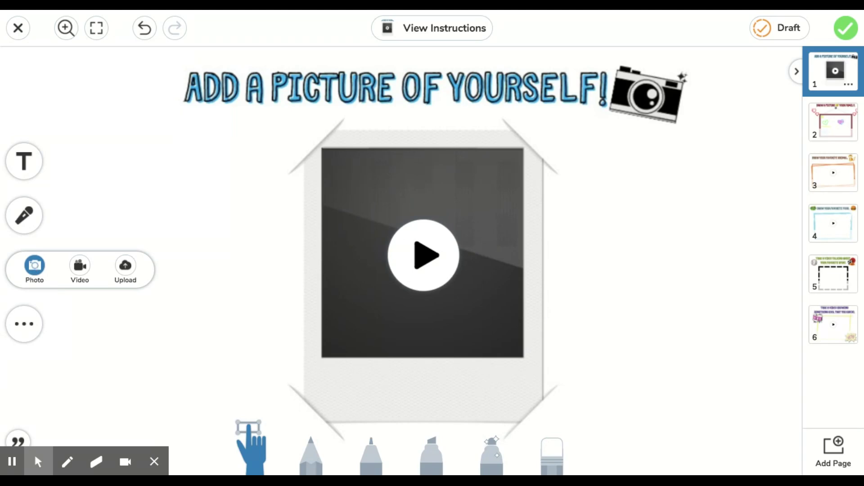
click(35, 265)
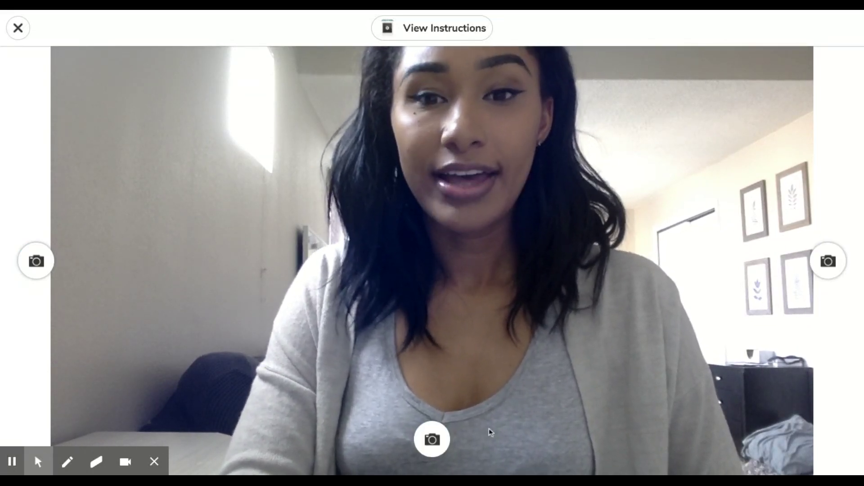
Step: Capture a selfie and trim its sides so it fits inside page 1's polaroid frame
click(432, 439)
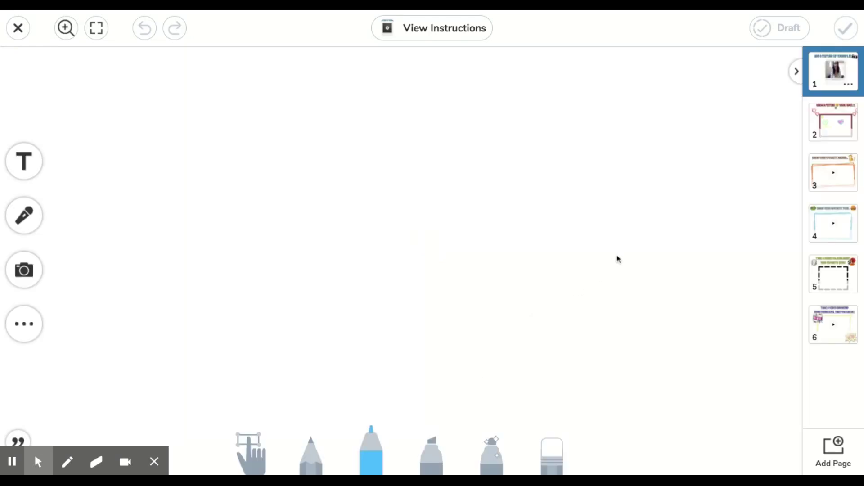
drag(550, 236, 547, 228)
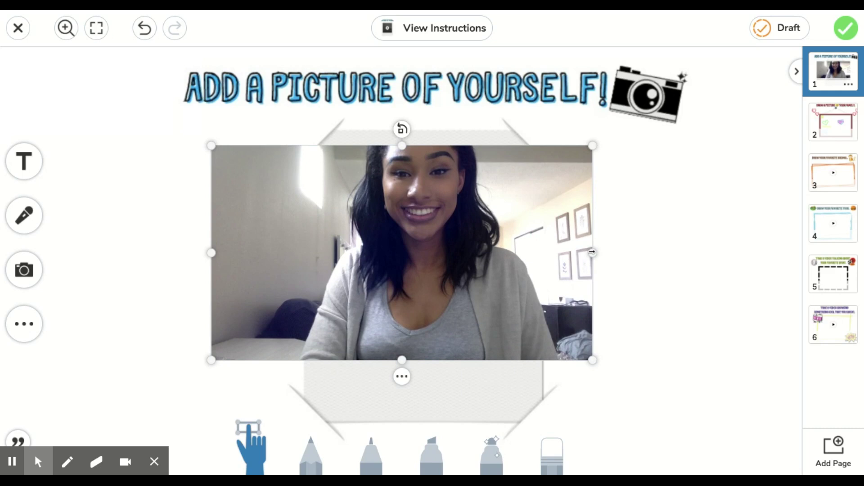
drag(594, 253, 539, 252)
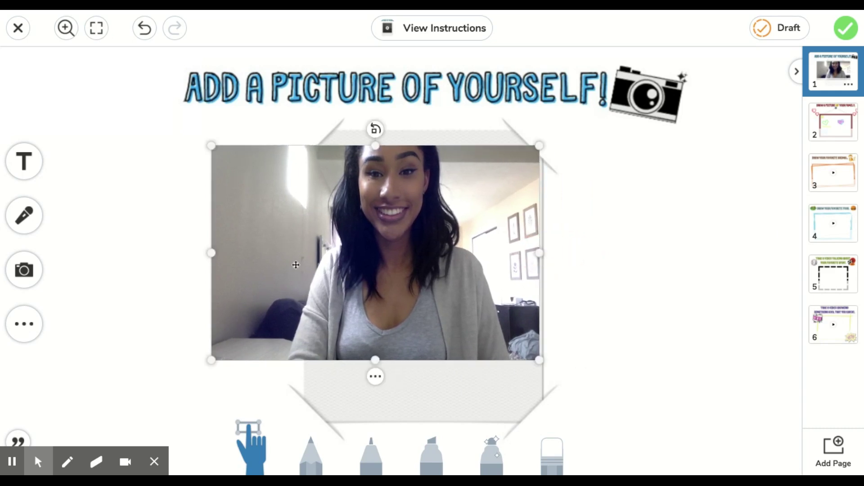
drag(211, 253, 309, 262)
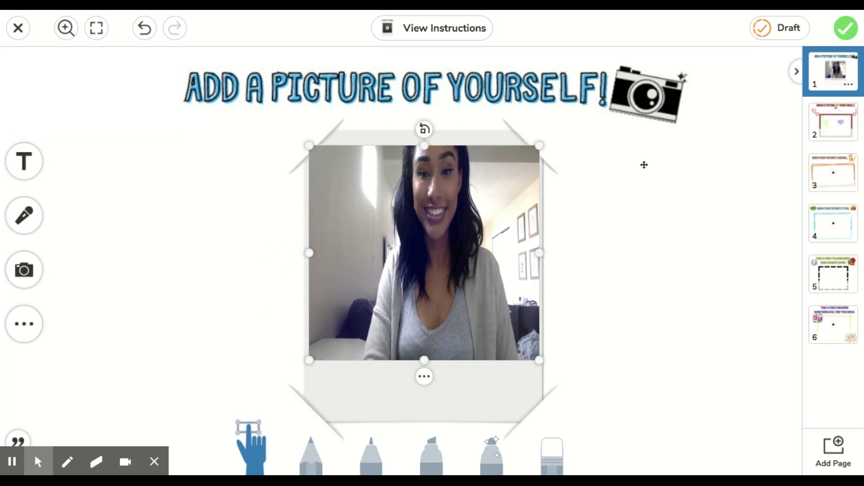
click(711, 204)
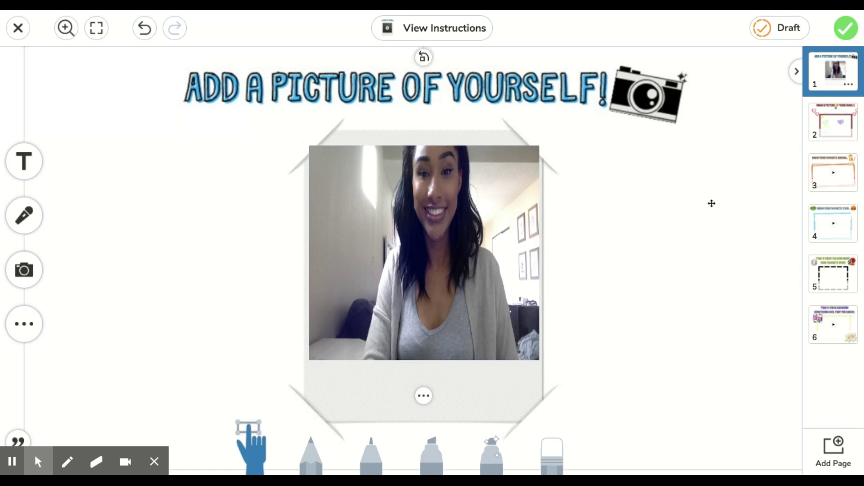
Step: Switch to page 5, the favorite-sport page, and open the camera in Video mode
click(818, 273)
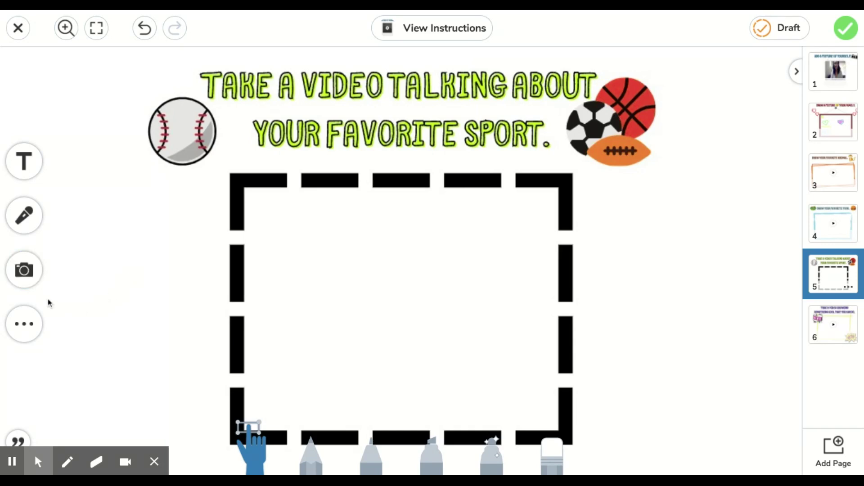
click(23, 270)
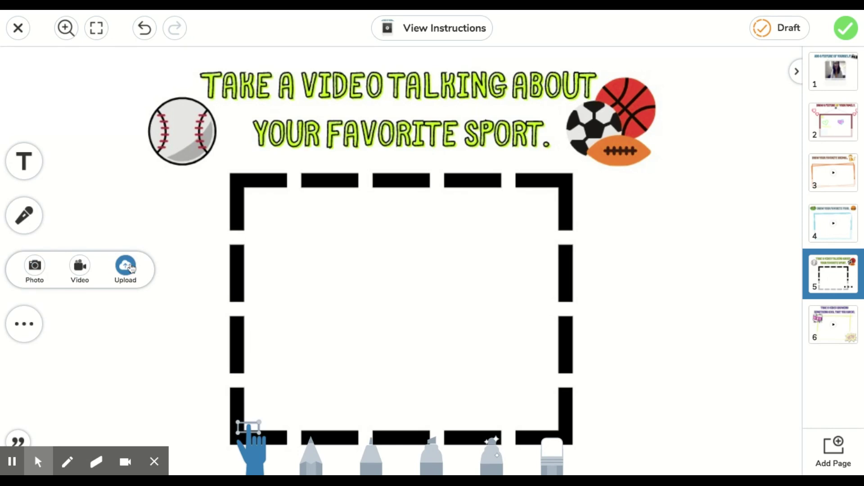
click(82, 268)
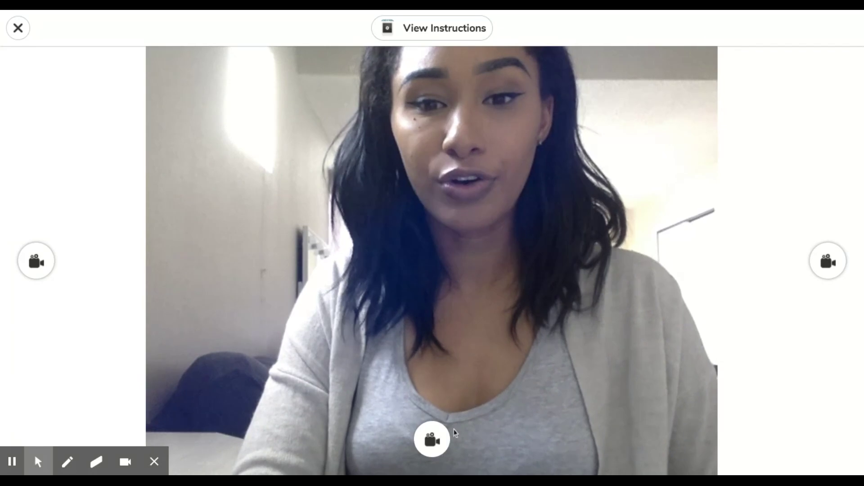
Step: Record a roughly 10-second favorite-sport video and add it to page 5
click(432, 439)
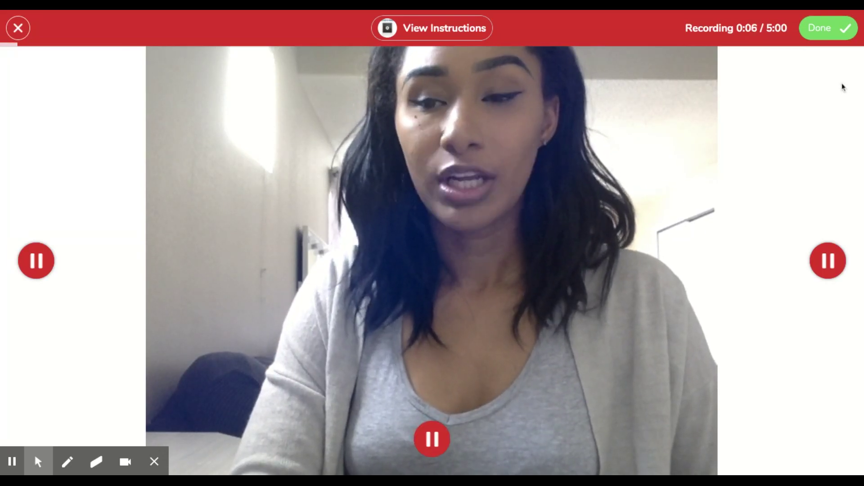
click(827, 29)
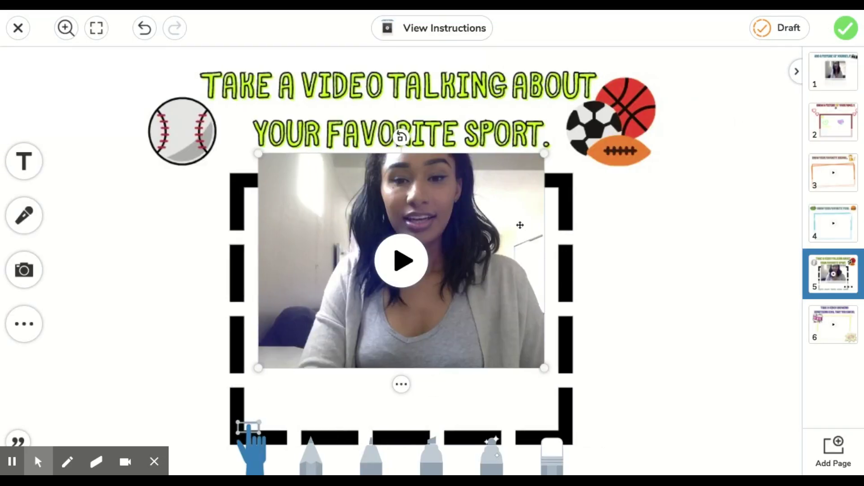
Step: Move the sport video down into page 5's dashed frame and deselect it
drag(487, 202, 486, 252)
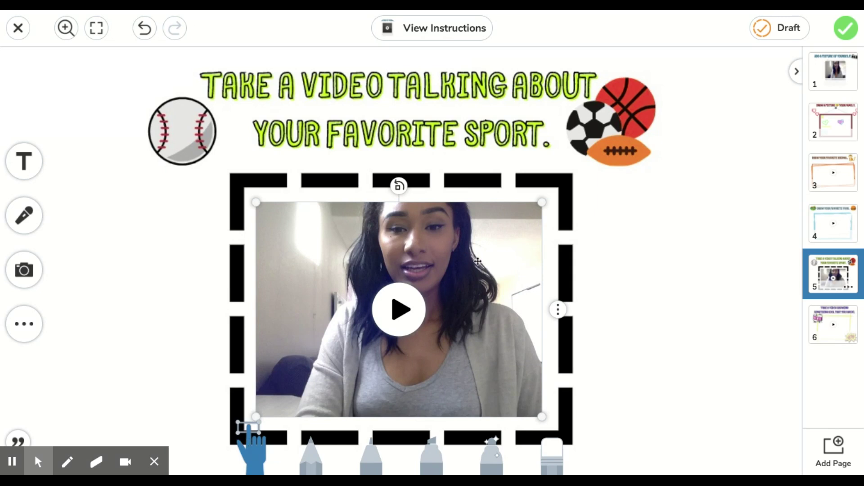
mouse_move(478, 261)
mouse_down()
mouse_move(487, 231)
mouse_move(478, 262)
mouse_up()
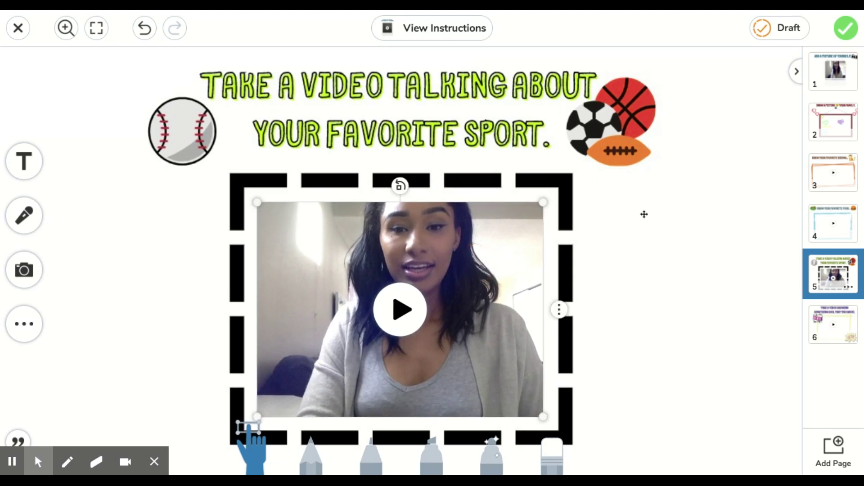
click(712, 198)
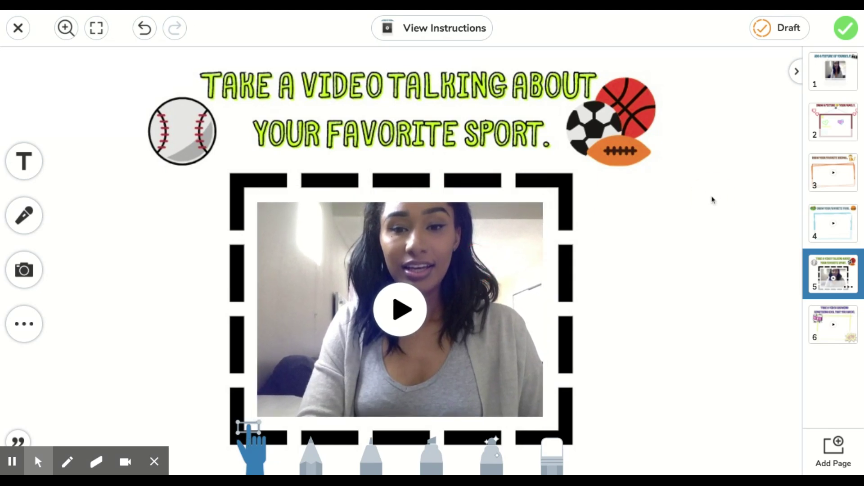
Step: Review pages 2, 3, 4 and 6, then return to page 5
click(839, 133)
click(841, 176)
click(843, 226)
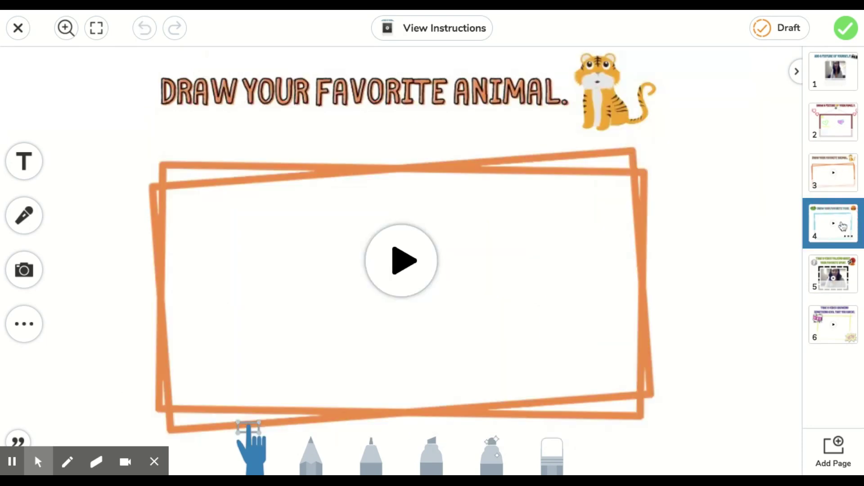
click(842, 321)
click(848, 287)
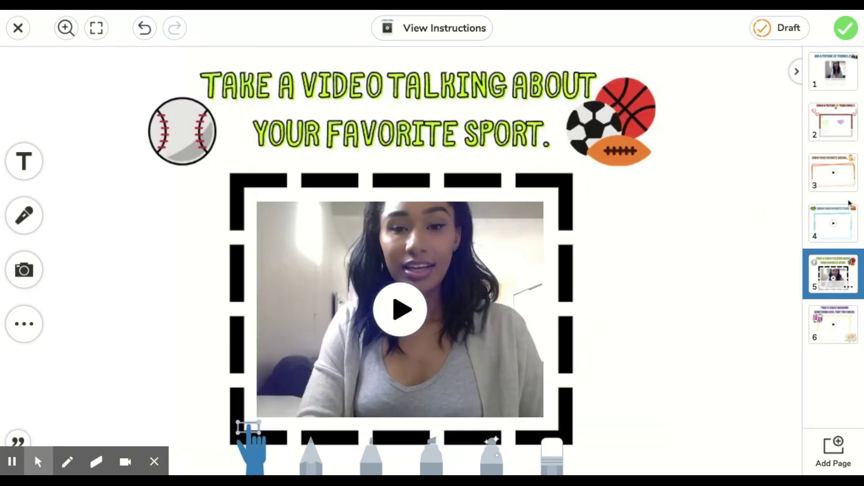
Step: Submit the finished All About Me activity with the green check
click(846, 27)
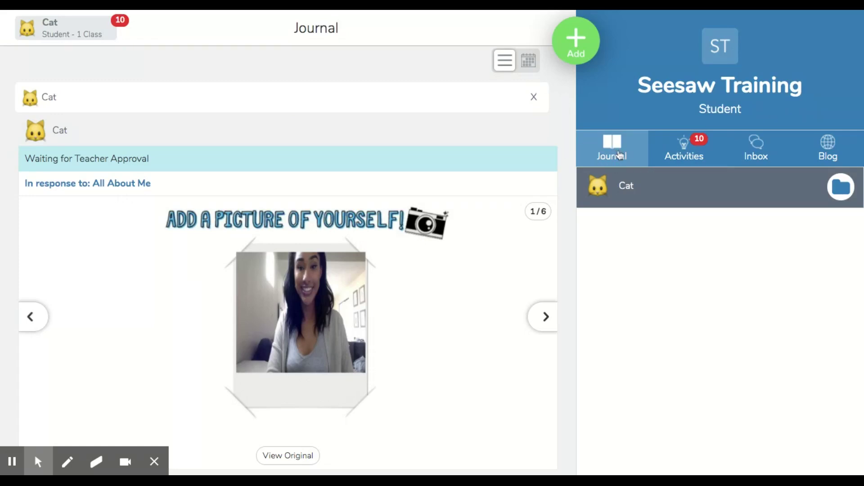
scroll(566, 117, down, 8)
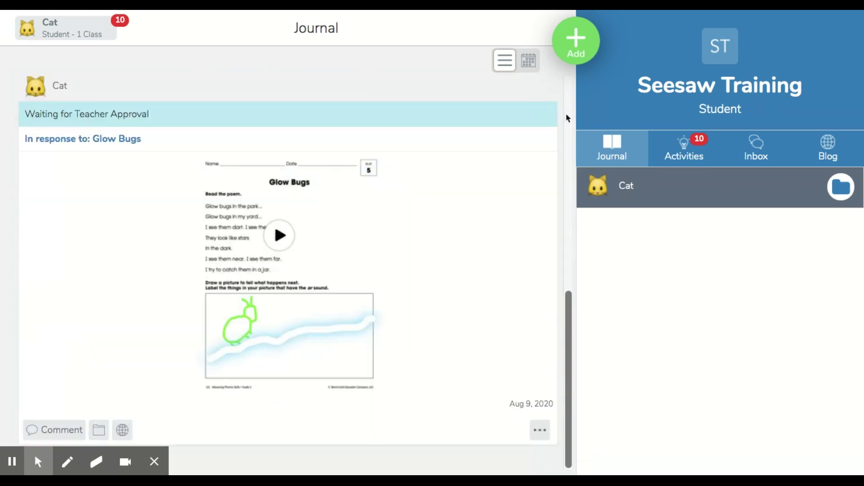
scroll(566, 117, up, 8)
Step: In the Journal, page through the submitted post to slide 5 showing the sport video
click(623, 152)
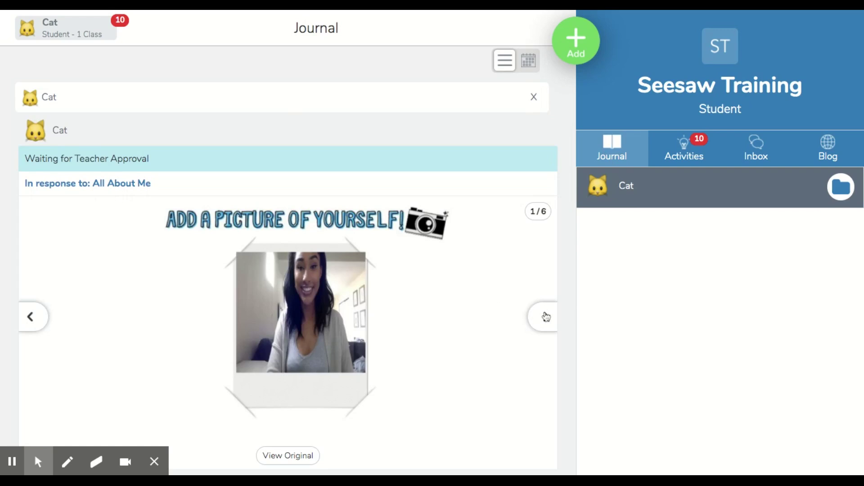
click(546, 317)
click(546, 318)
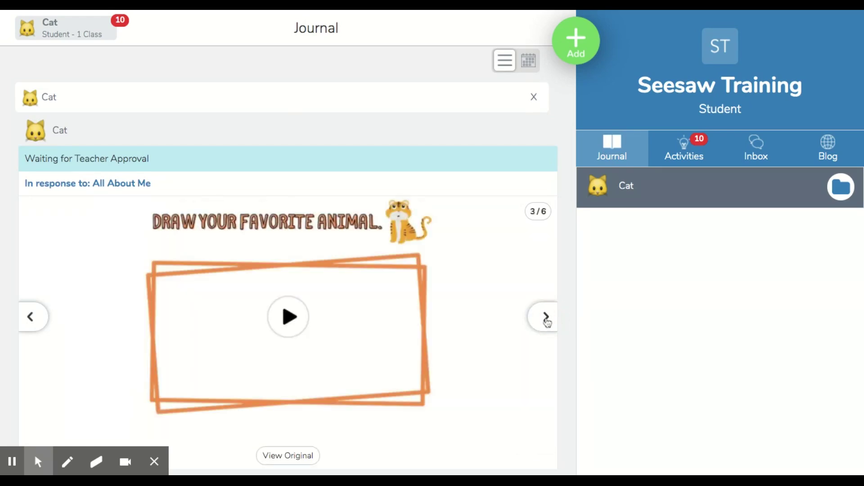
click(545, 317)
click(546, 318)
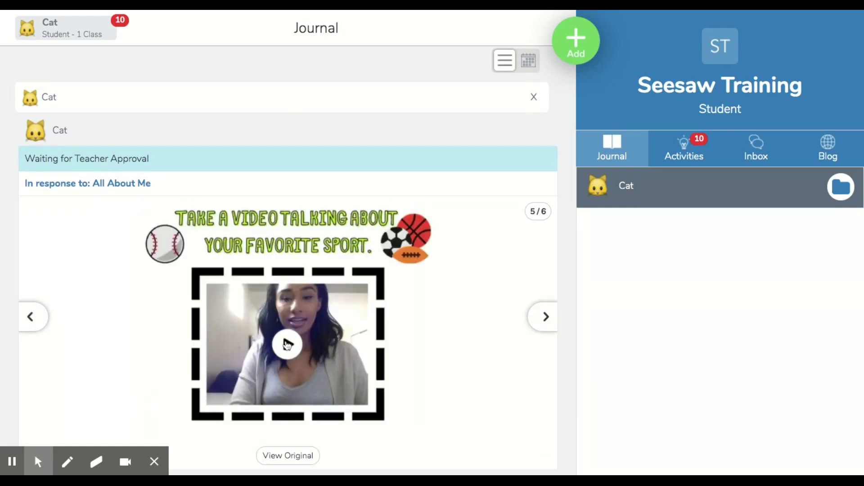
scroll(192, 319, down, 2)
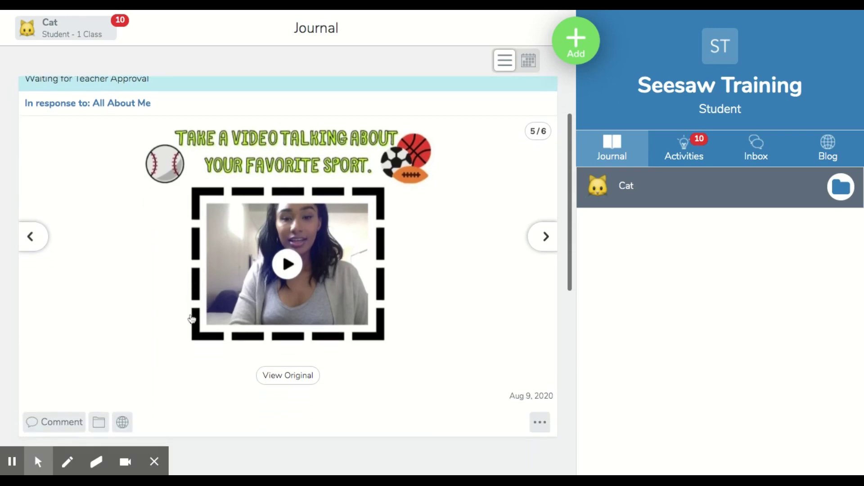